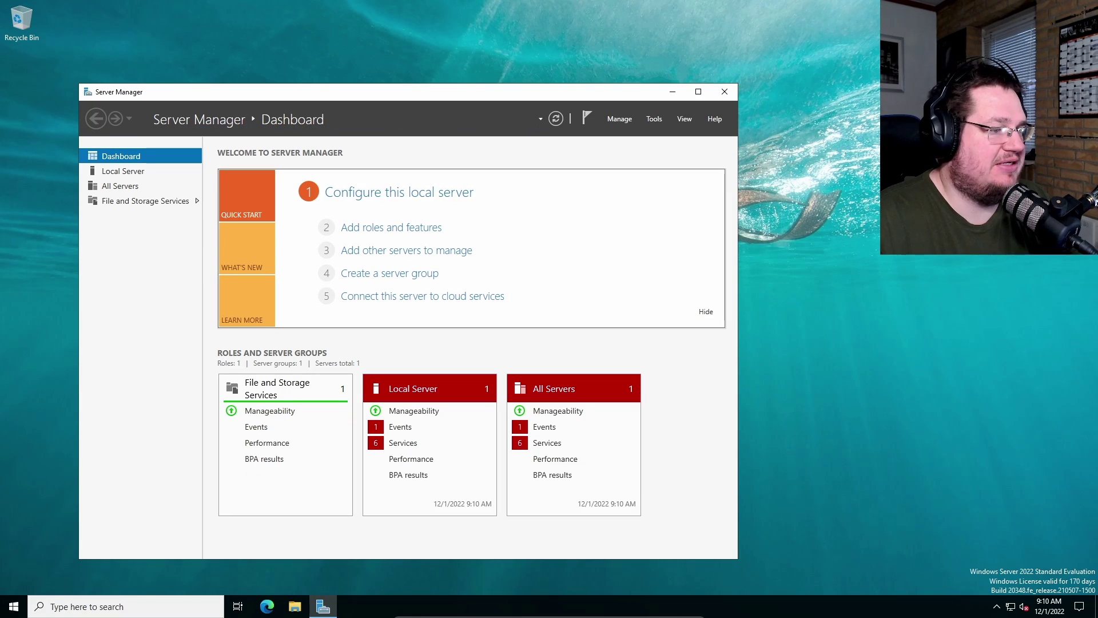
Step: Check the Local Server's stopped services in the detail view, then minimize Server Manager
click(404, 443)
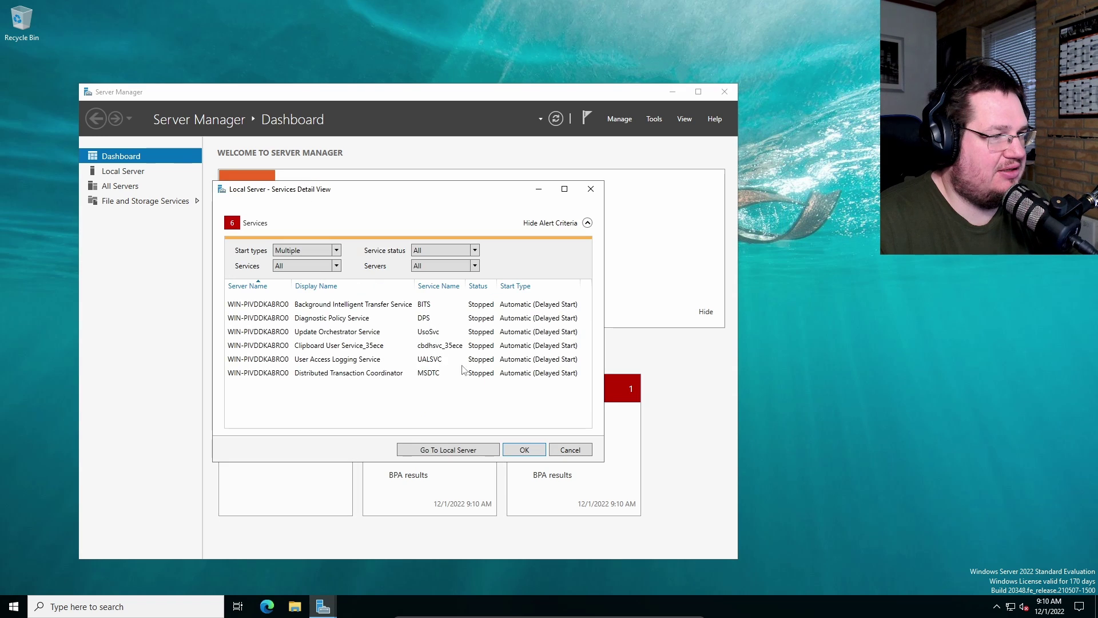
click(601, 194)
click(674, 101)
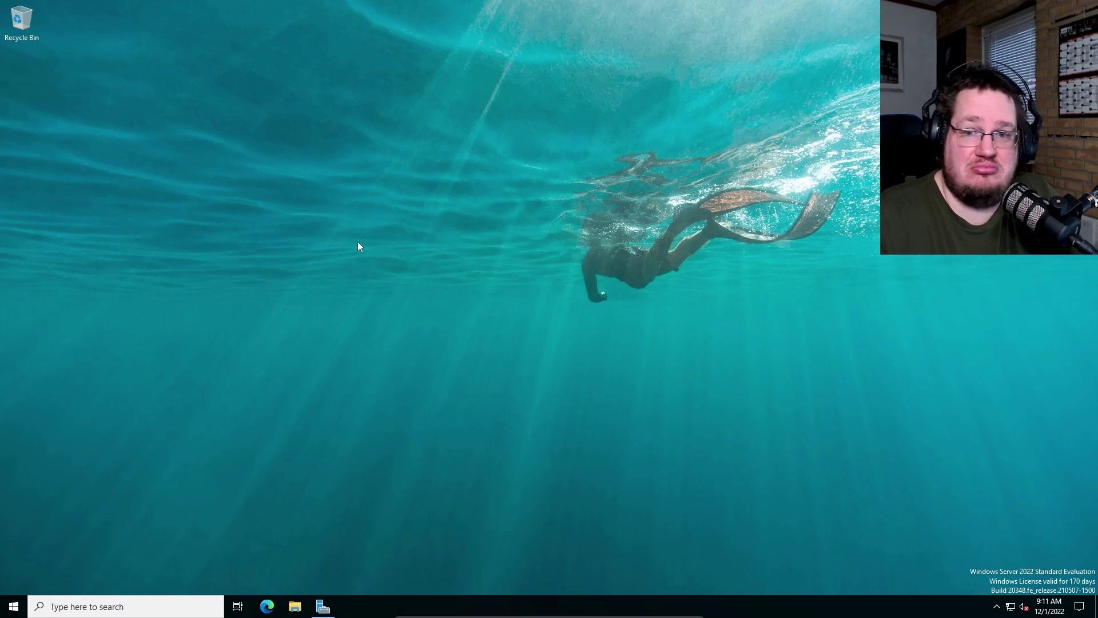
Step: Download python-3.11.0-amd64.exe from python.org in Edge and launch the installer
click(10, 609)
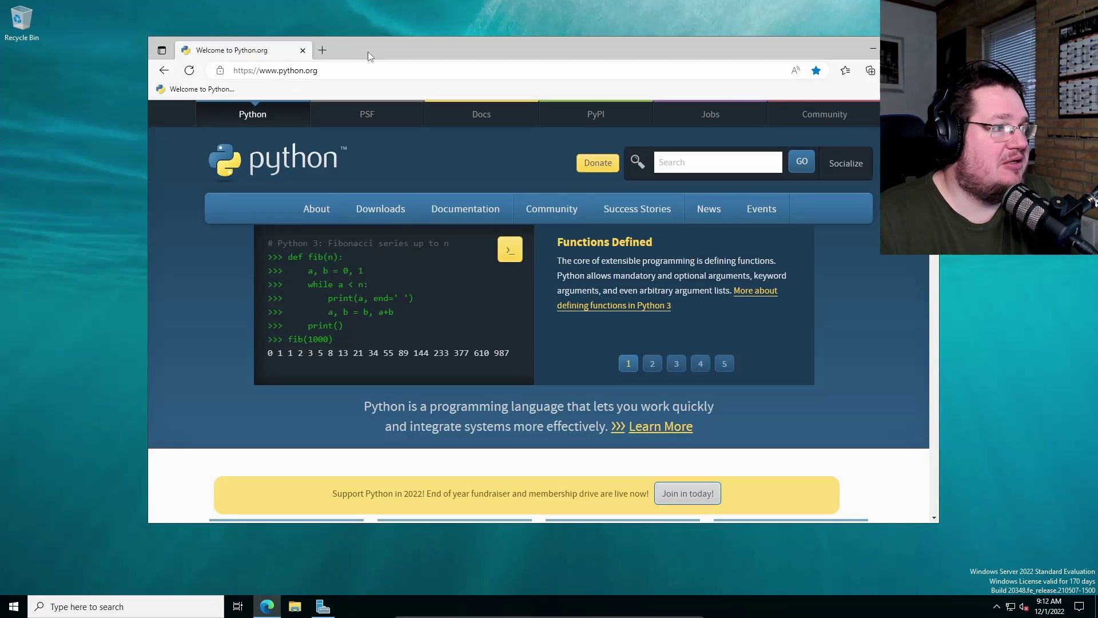
drag(368, 51, 288, 61)
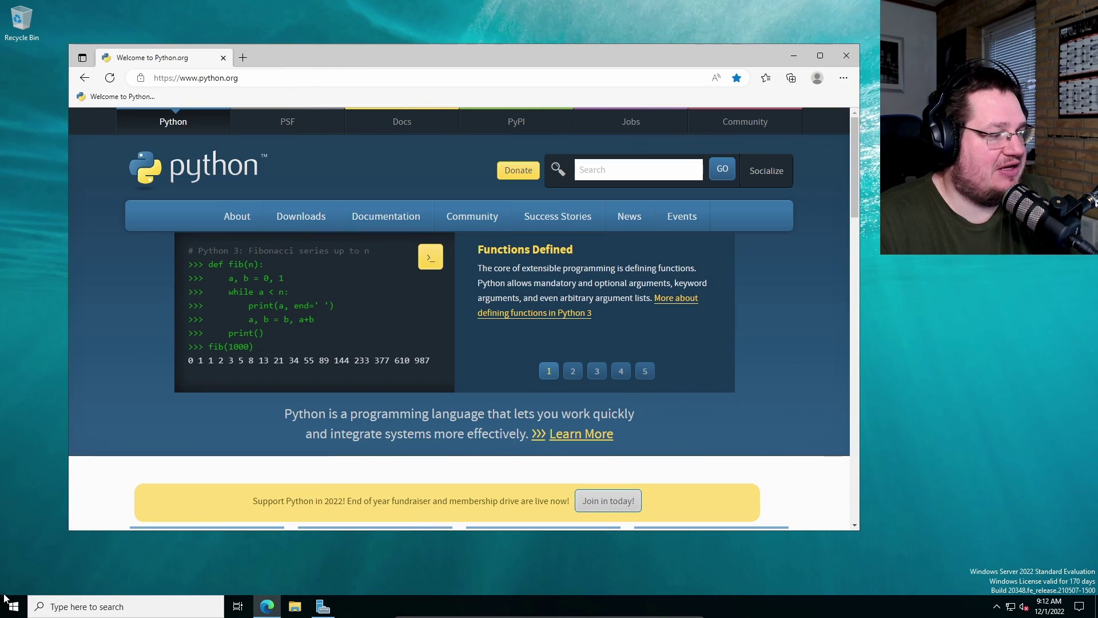
click(14, 606)
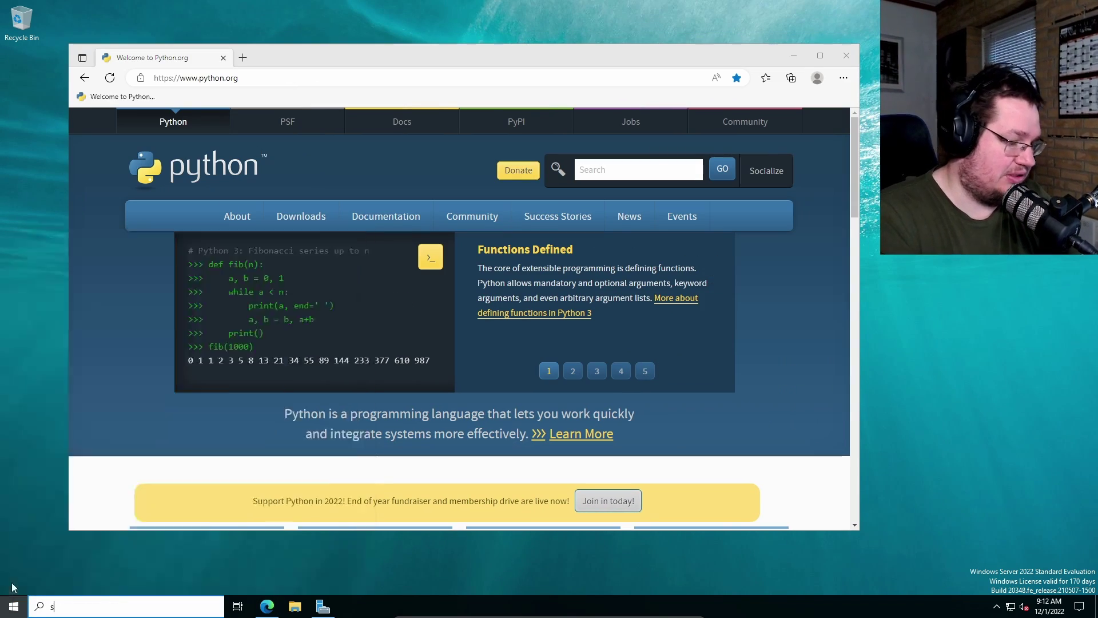
text(store)
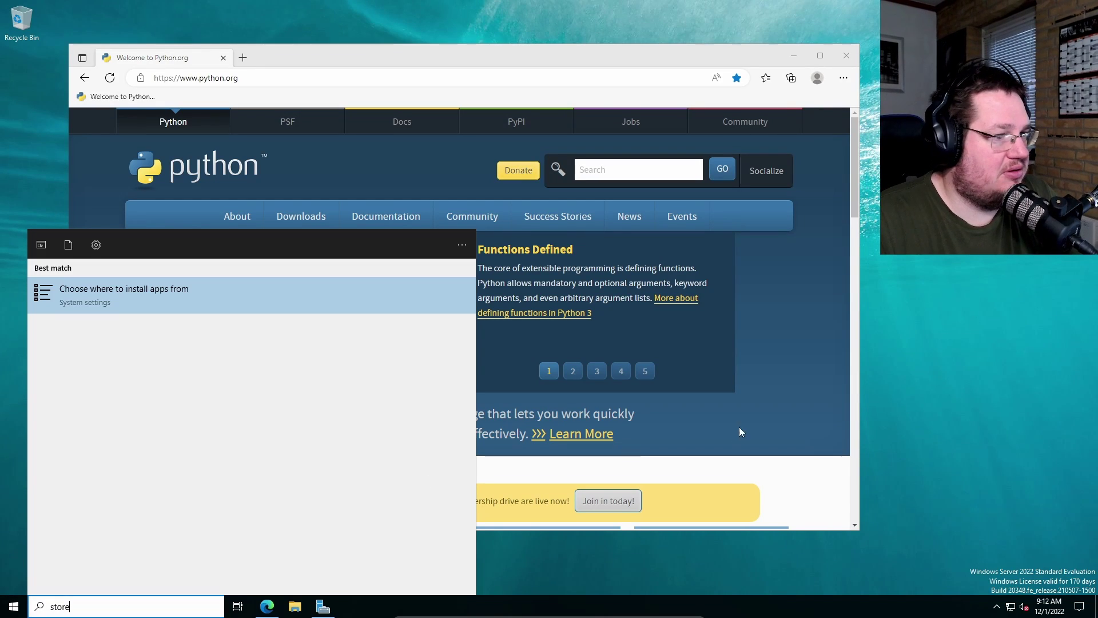
click(902, 320)
mouse_move(237, 217)
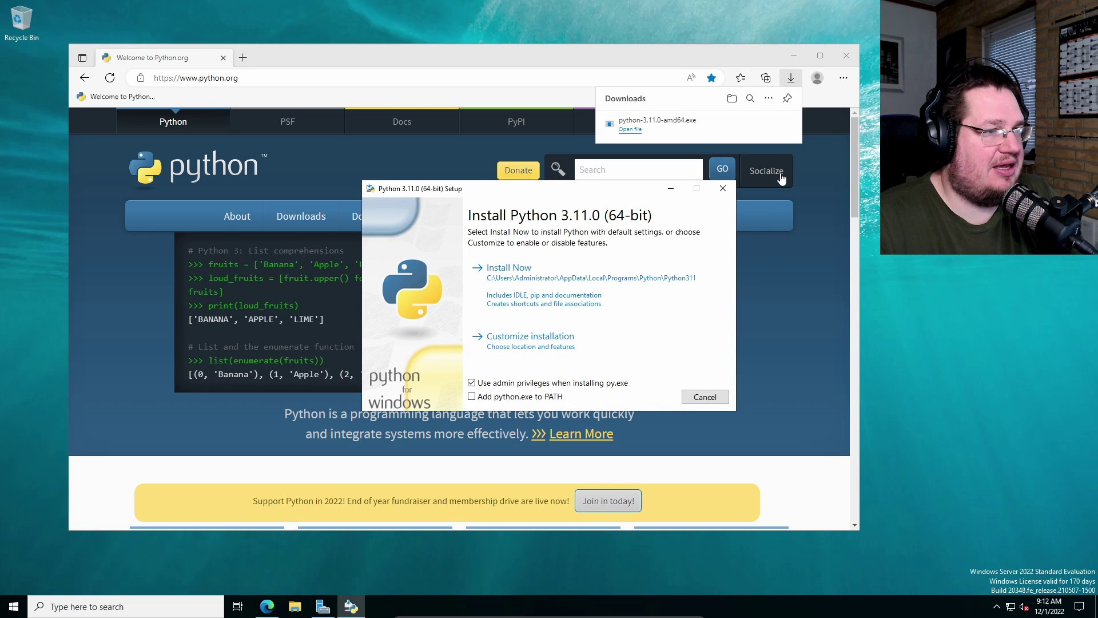
Step: Minimize Edge, move the Python 3.11.0 Setup window, and enable 'Add python.exe to PATH'
click(789, 79)
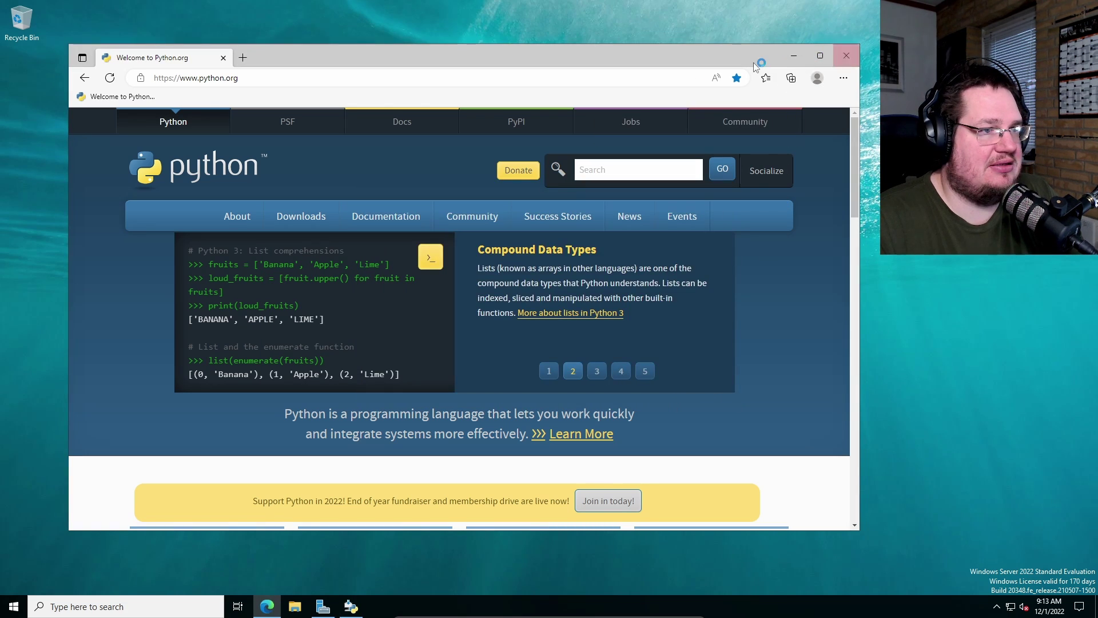
click(793, 56)
drag(541, 188, 457, 109)
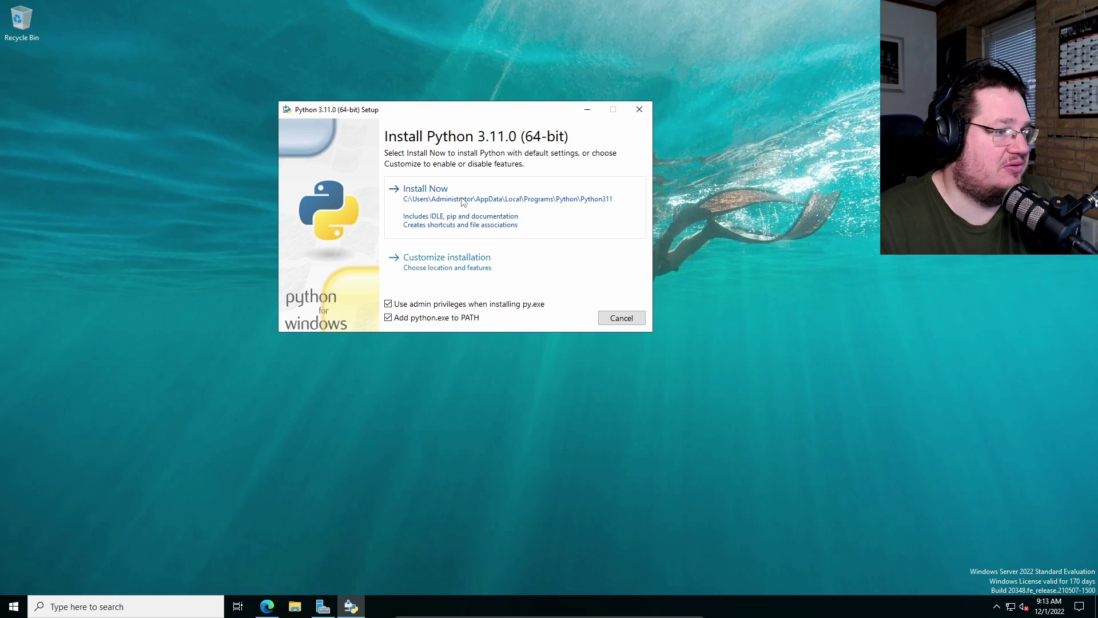
Step: Run the default Python 3.11.0 install, then disable the 260-character path length limit
click(475, 219)
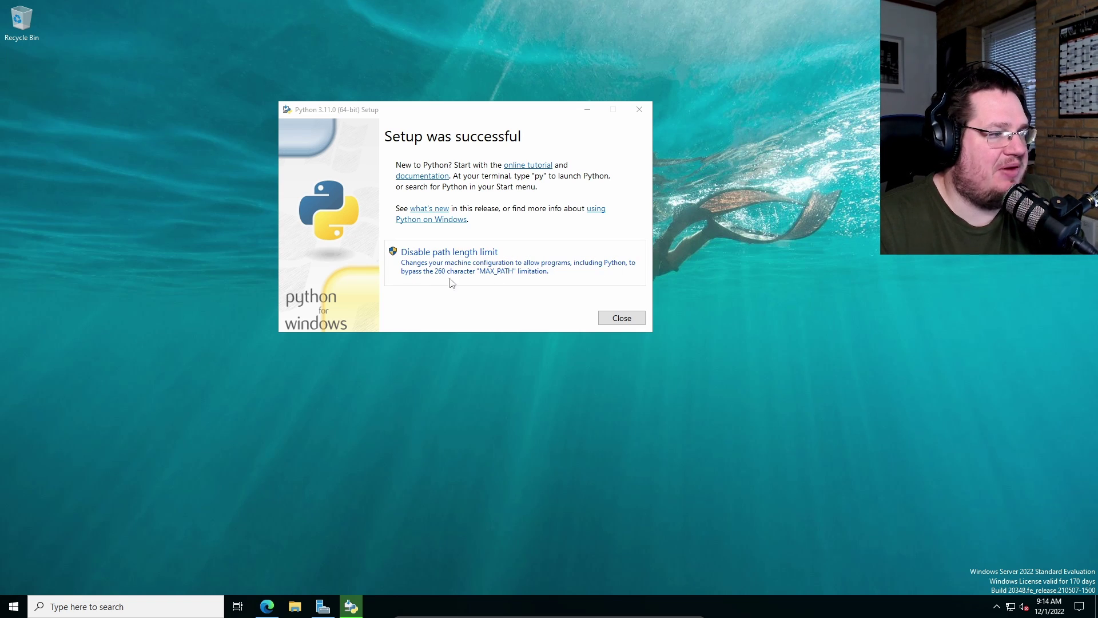
click(525, 276)
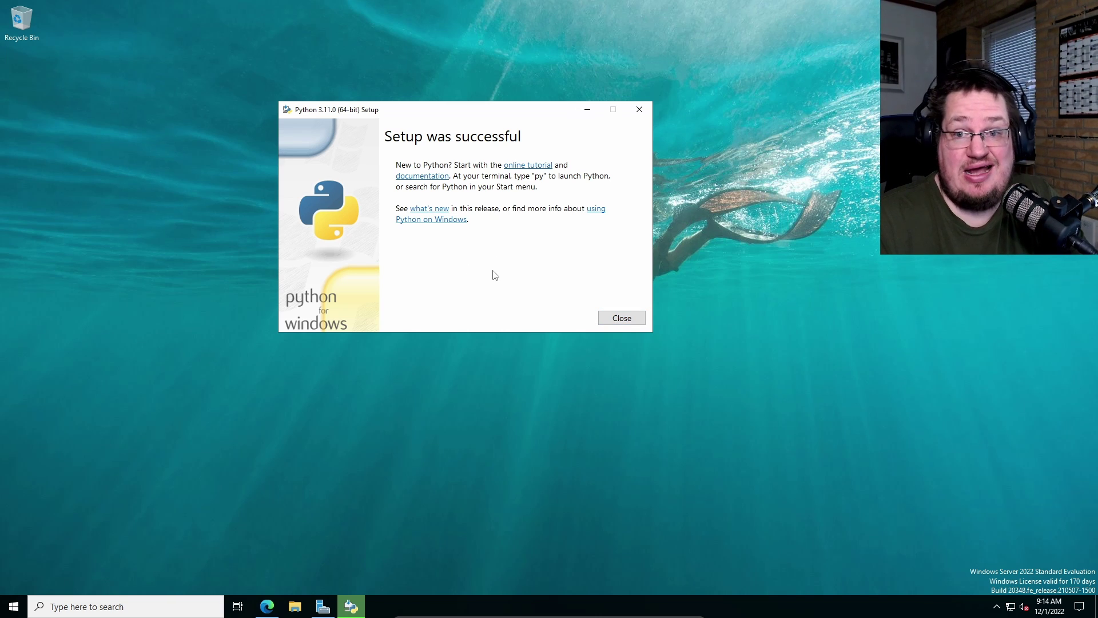
Step: Close setup, open Windows PowerShell, and start Python with python after python3 fails
click(616, 318)
click(16, 605)
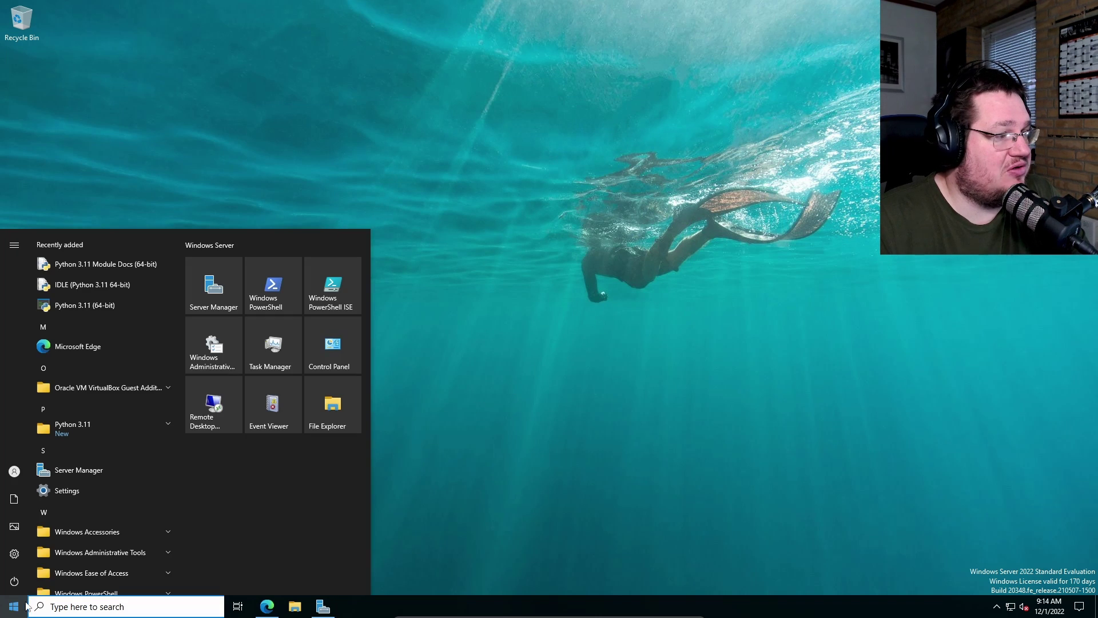
text(po)
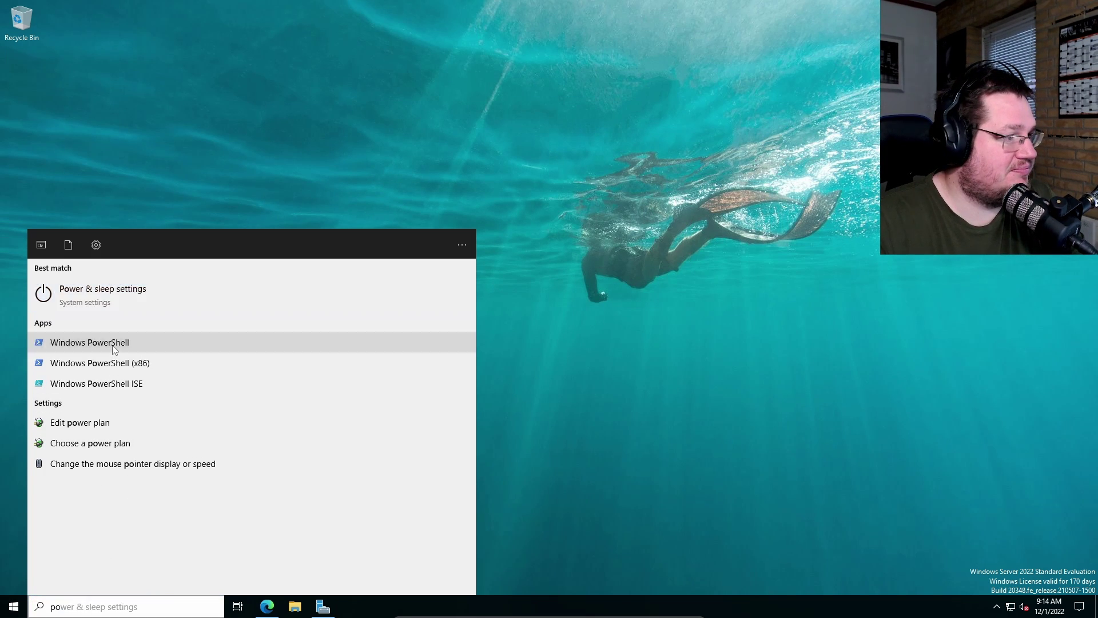
click(90, 342)
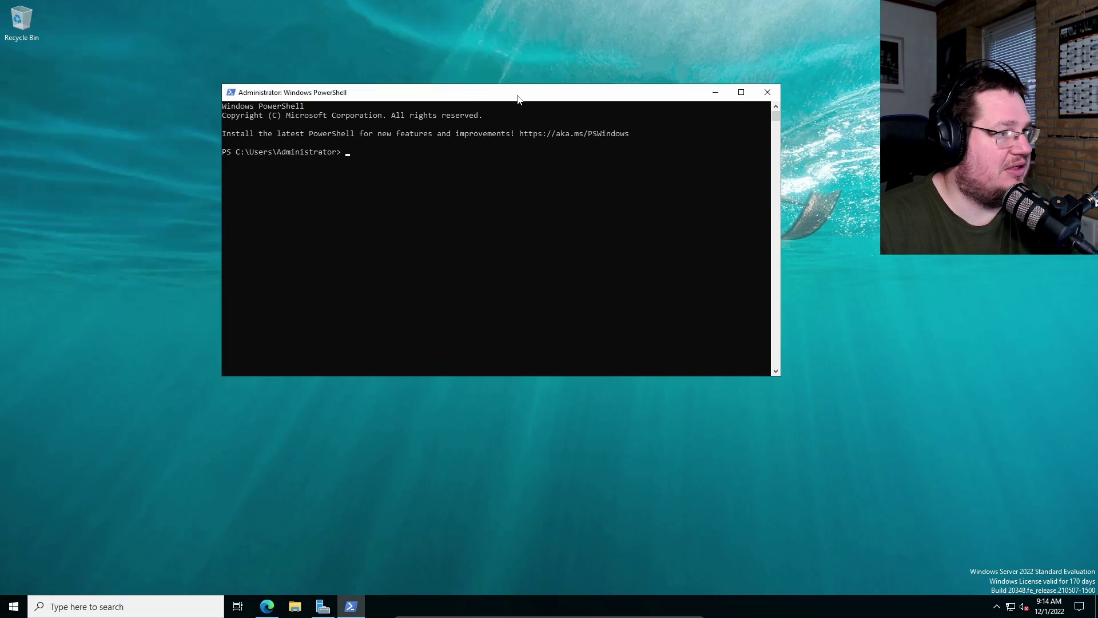
text(python3)
key(Return)
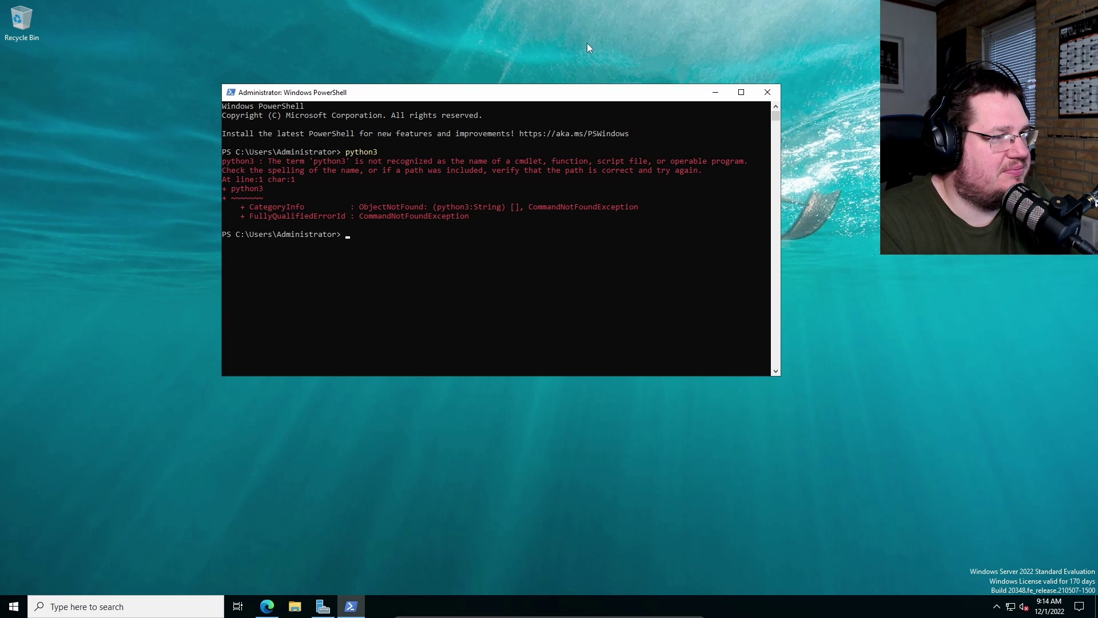
text(python)
key(Return)
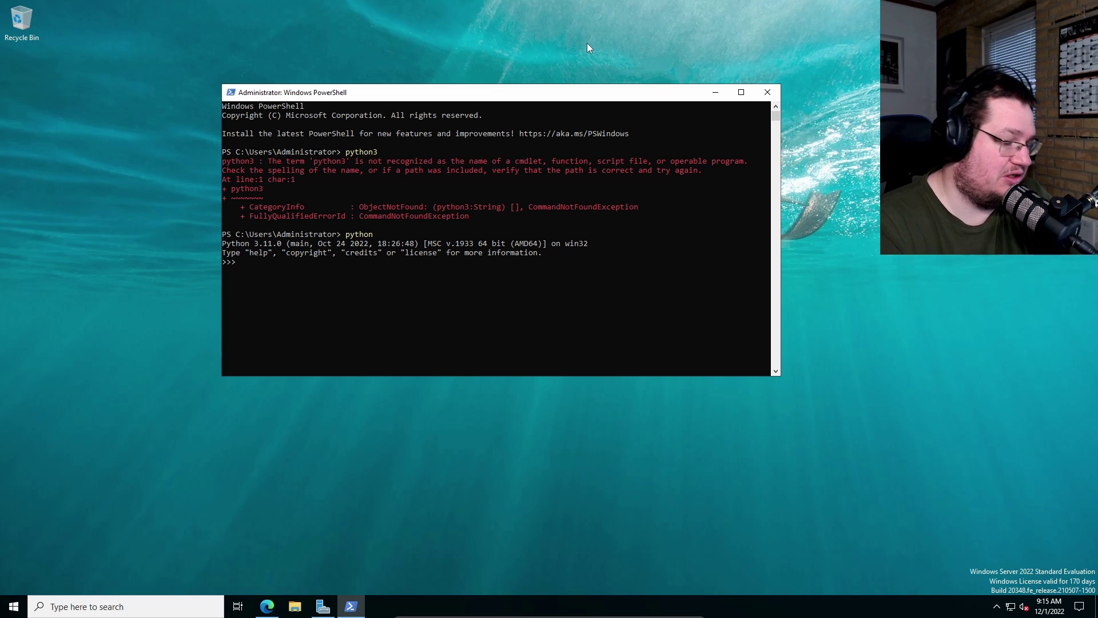
text(print)
text(())
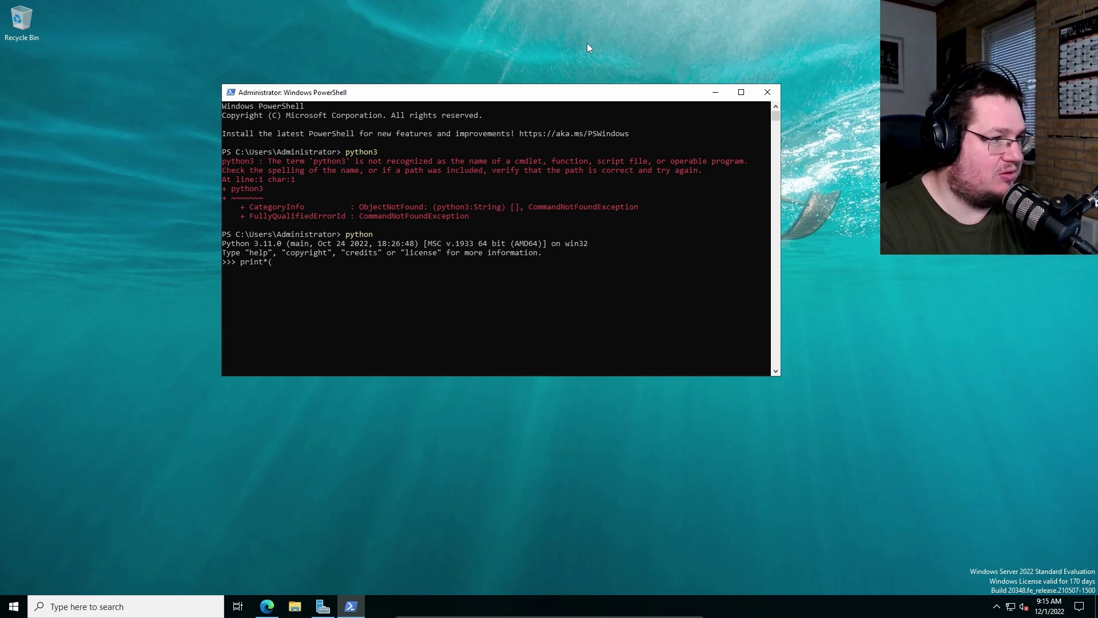
Step: Fix a stray backslash and run print('work') so the interpreter outputs work
click(997, 608)
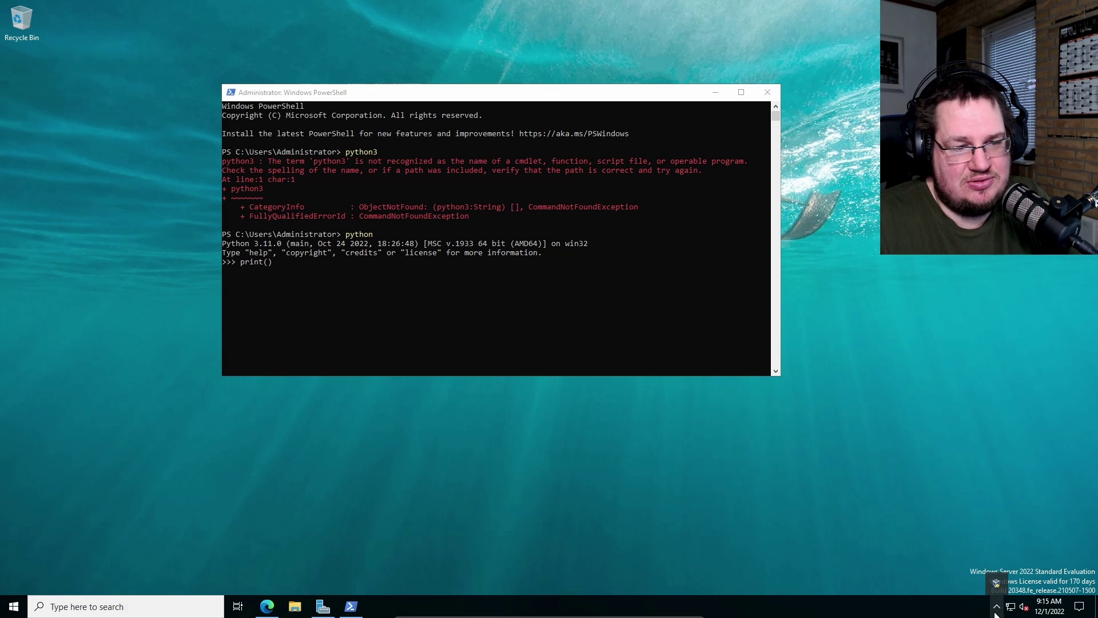
click(297, 279)
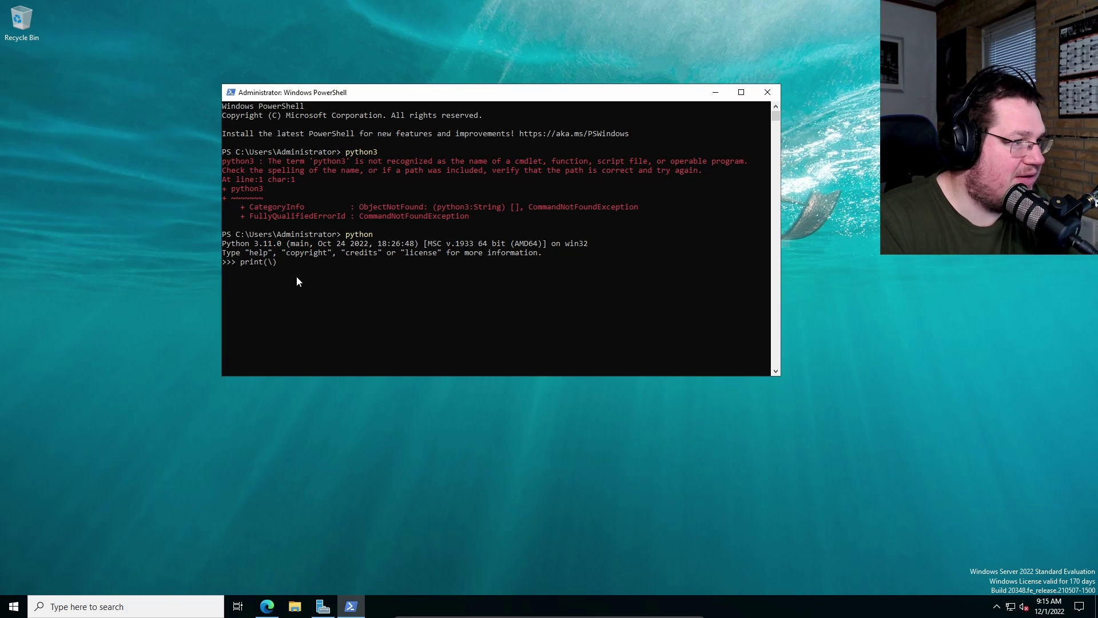
key(BackSpace)
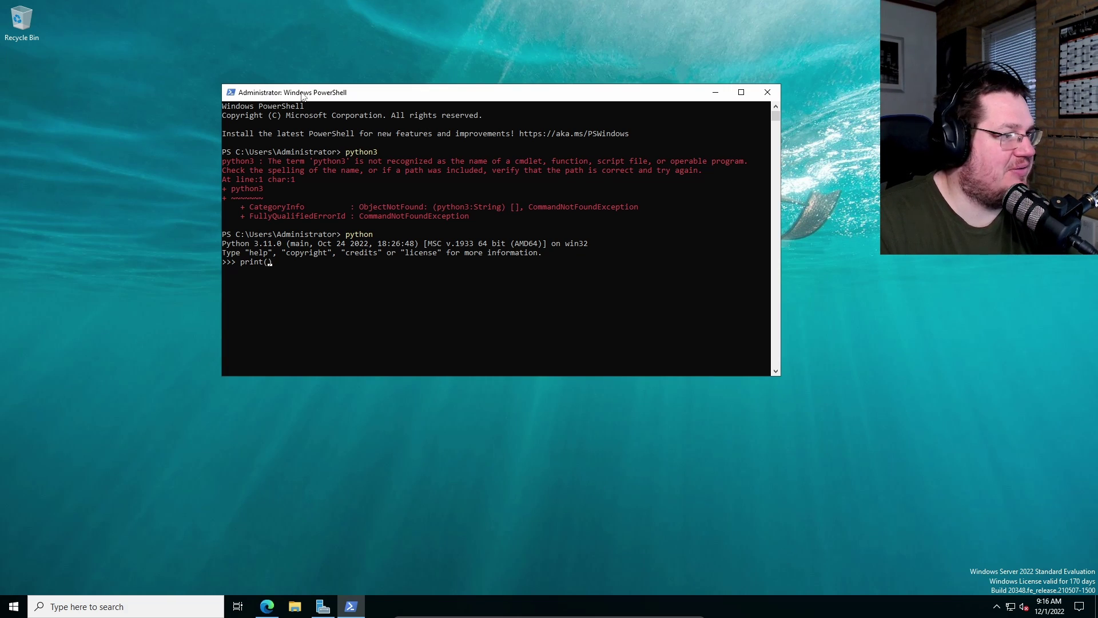
text('')
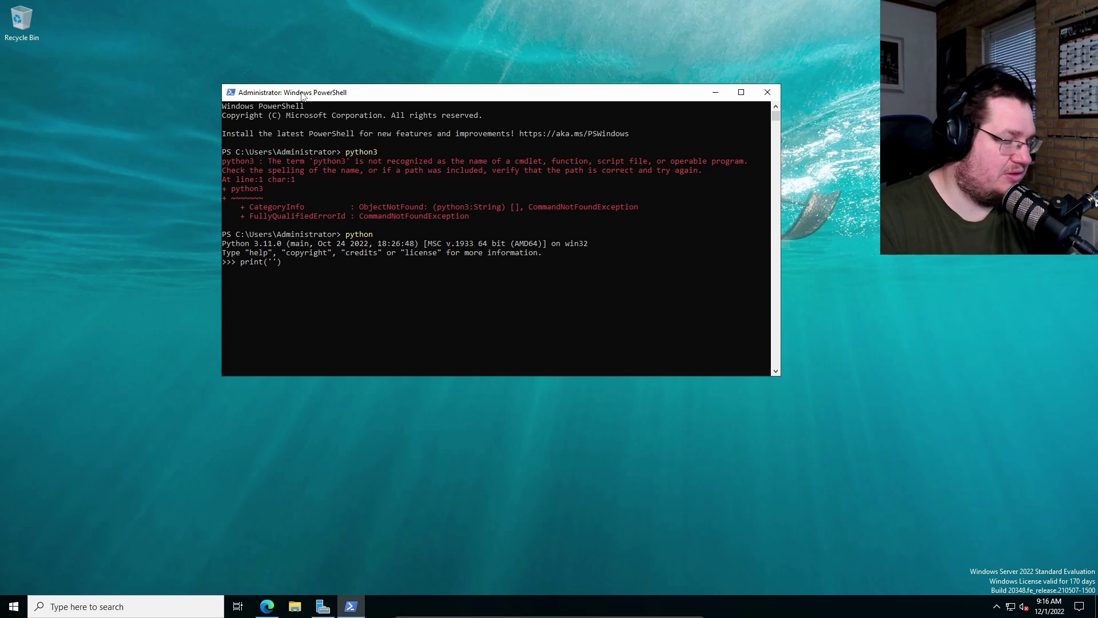
key(Left)
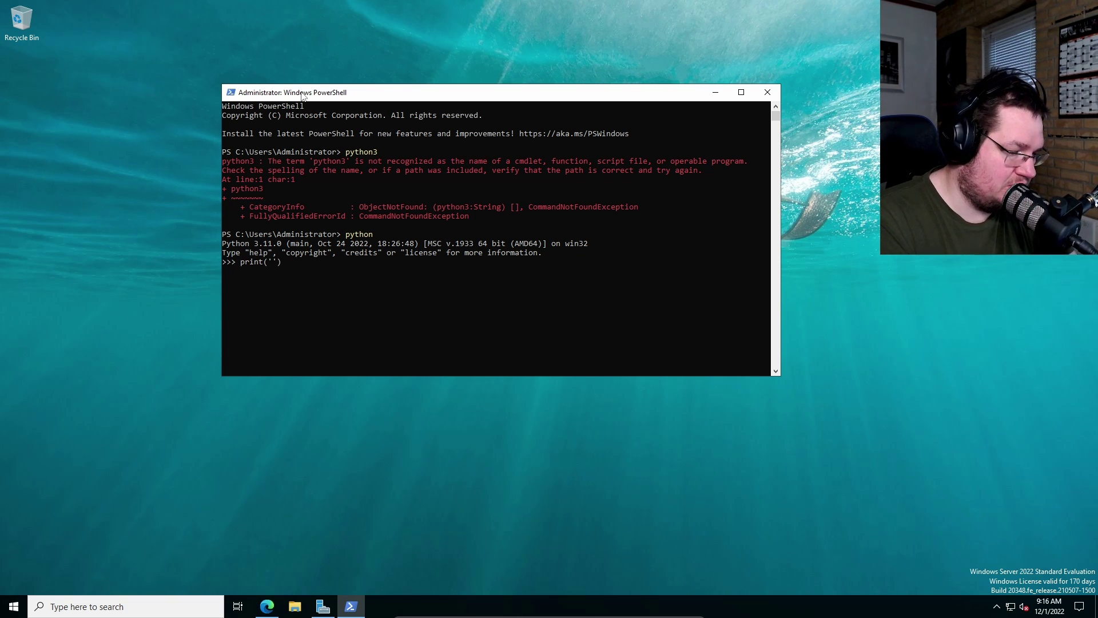
text(work)
key(Return)
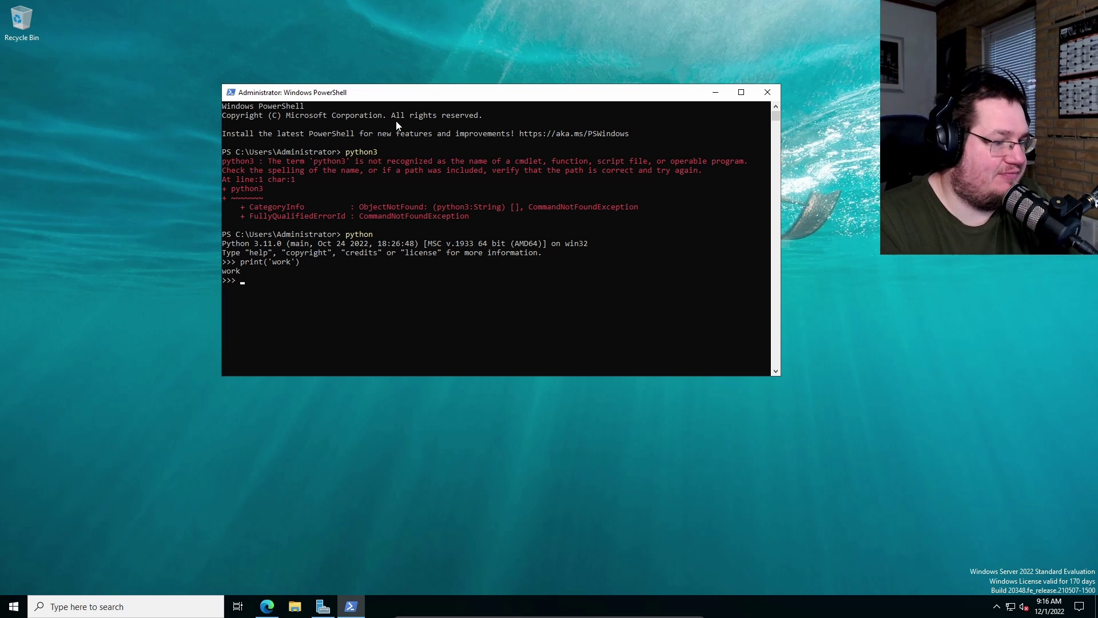
Step: Exit Python with Ctrl+C, then Ctrl+Z and Enter, back to the PowerShell prompt
key(ctrl+c)
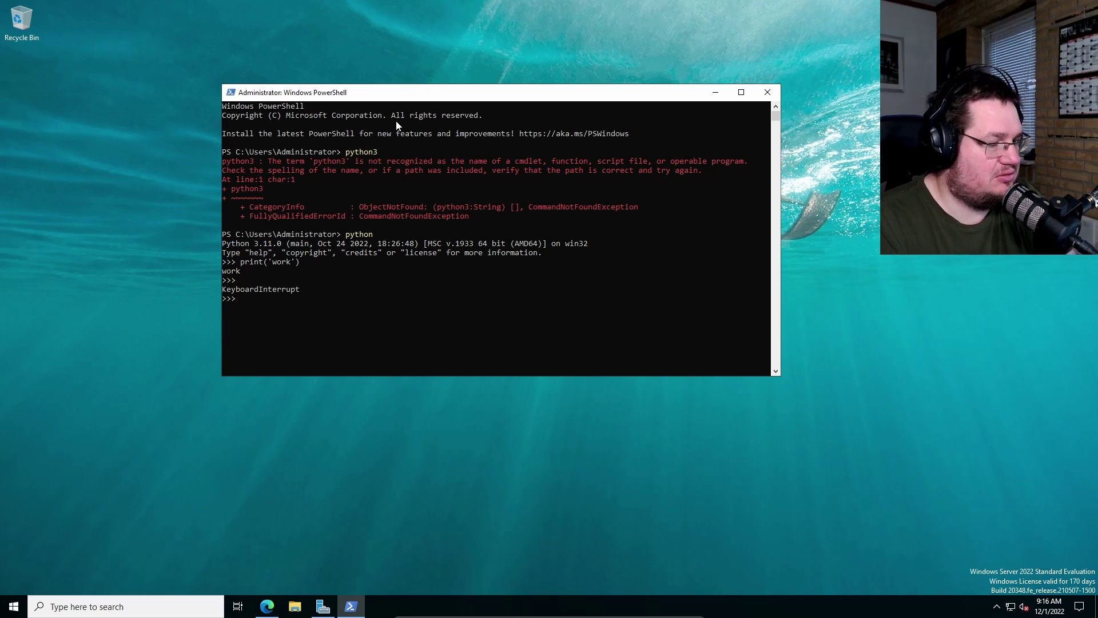
key(ctrl+z)
key(Return)
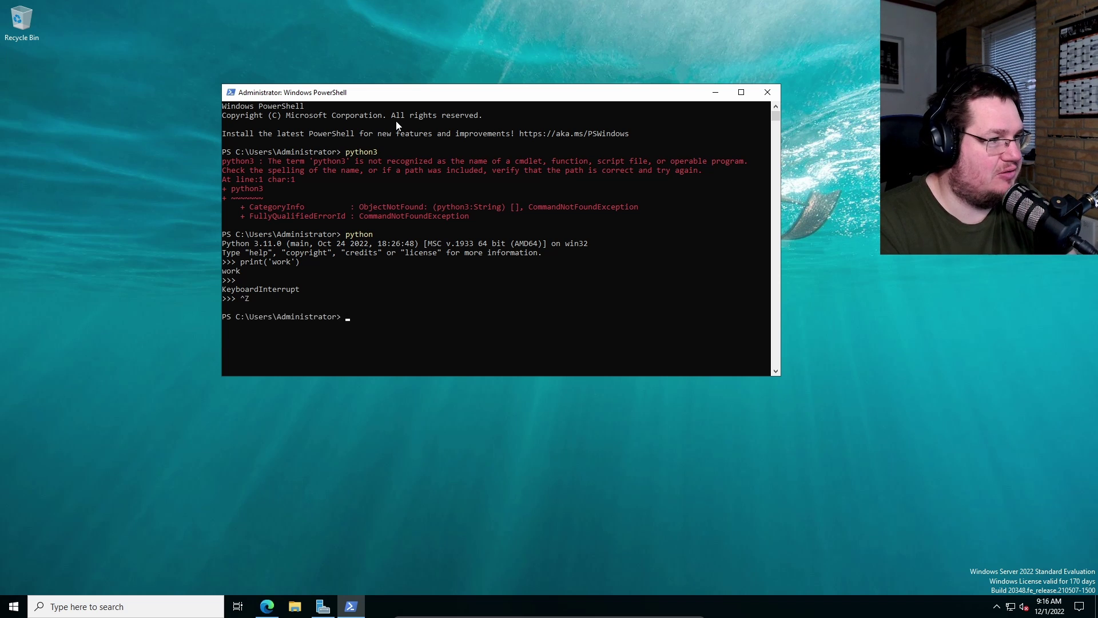
text(clear)
Step: Clear the console and run python --version, fixing a typo, to show Python 3.11.0
key(Return)
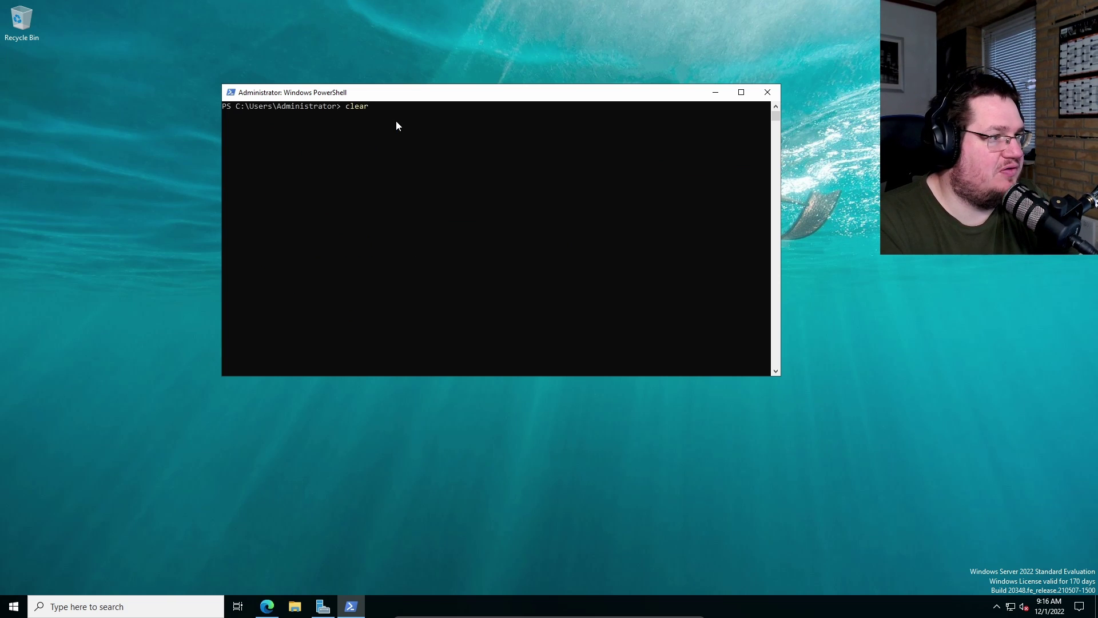
key(Up)
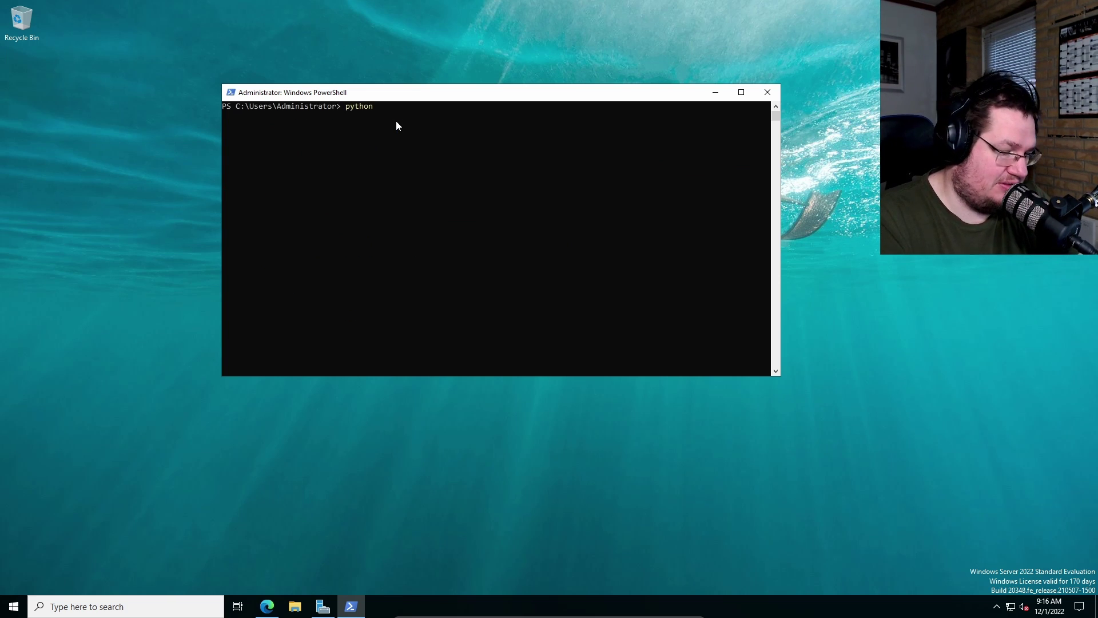
text(//version)
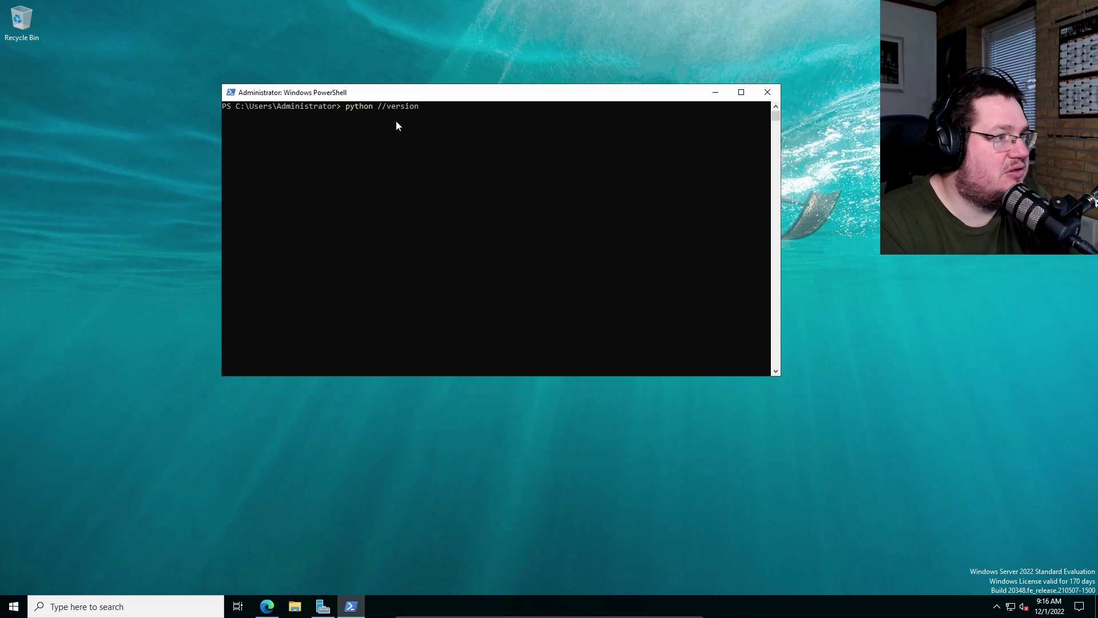
key(Left)
key(Left)
key(BackSpace)
key(Return)
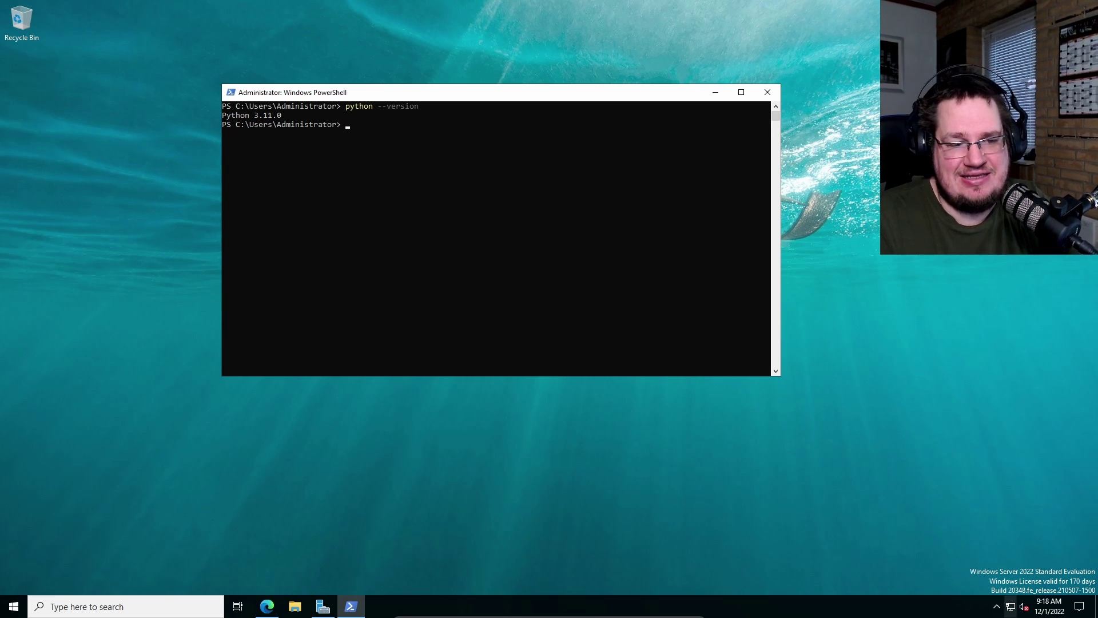
drag(454, 92, 433, 151)
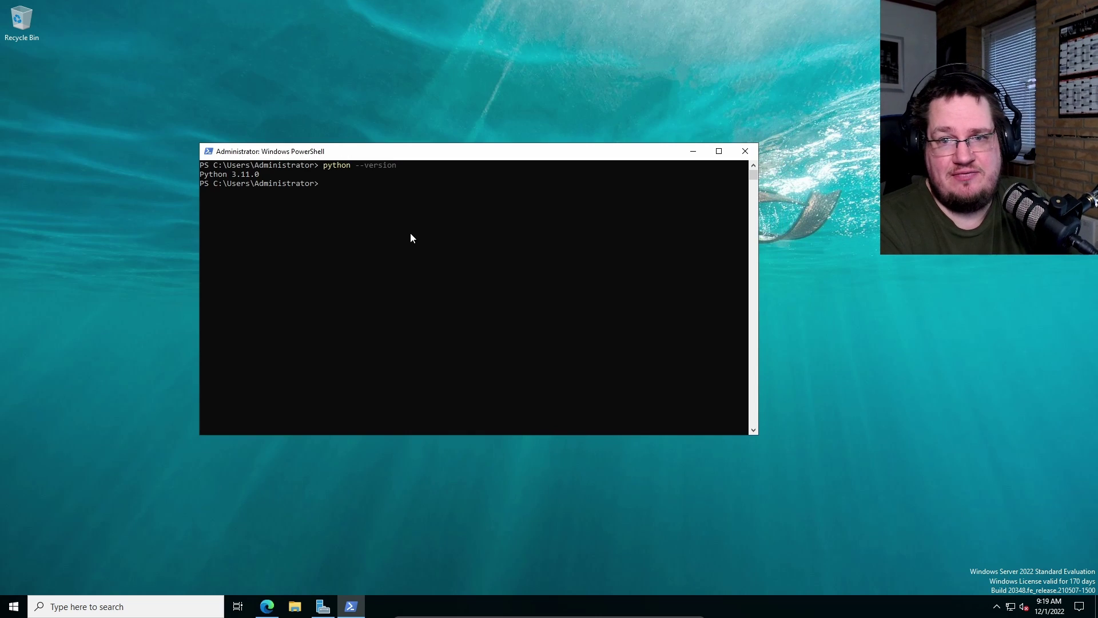